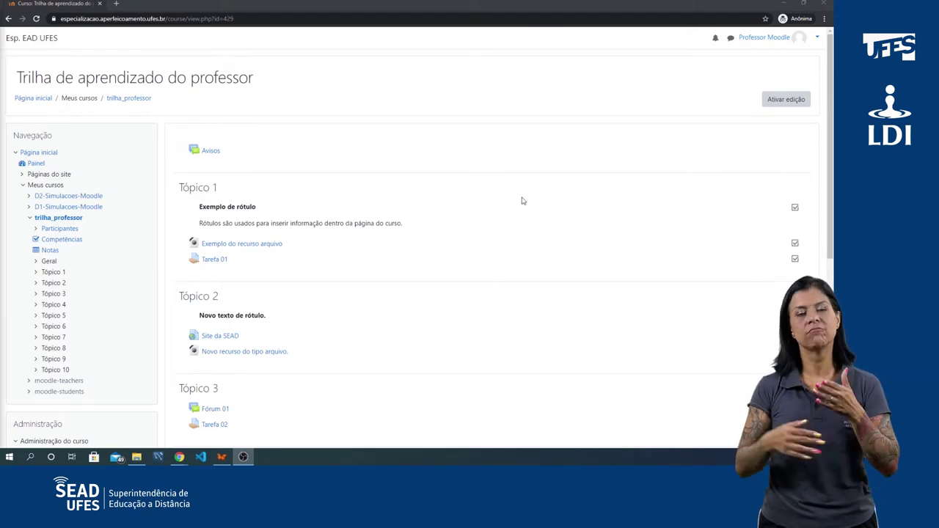
# Open the quiz "Nova atividade do tipo questionário" in Tópico 4 and show its attempts report.
pyautogui.scroll(-3, 519, 212)
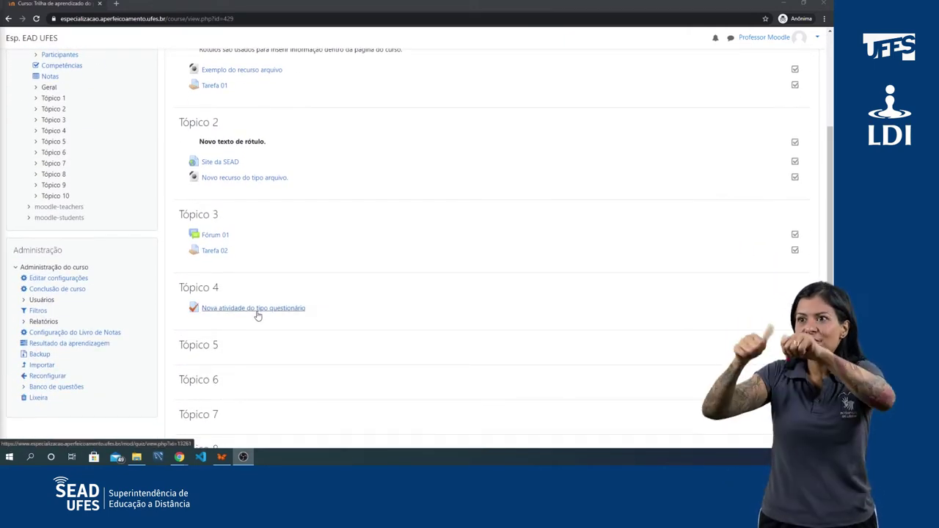
pyautogui.click(258, 310)
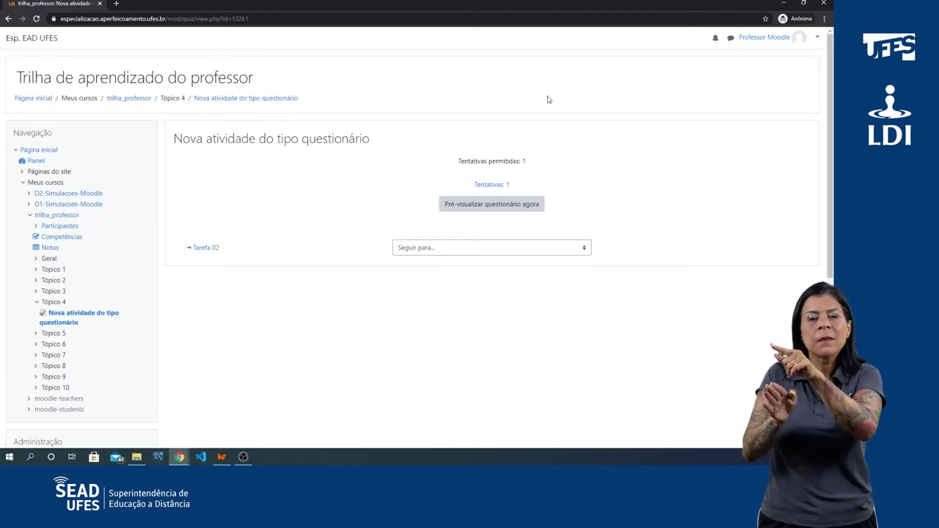
pyautogui.click(492, 186)
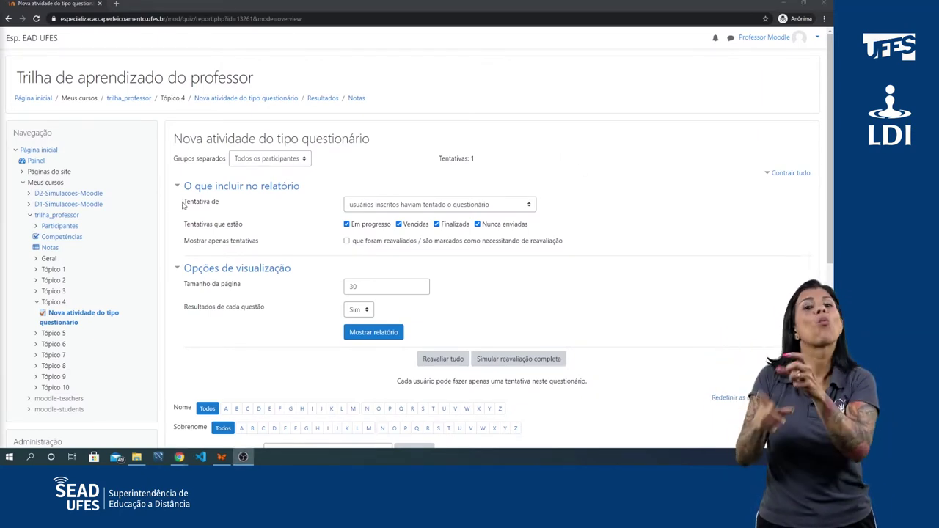
# Keep all participants in the group filter, collapse the report-content and display-option sections, and examine the attempts table.
pyautogui.click(298, 161)
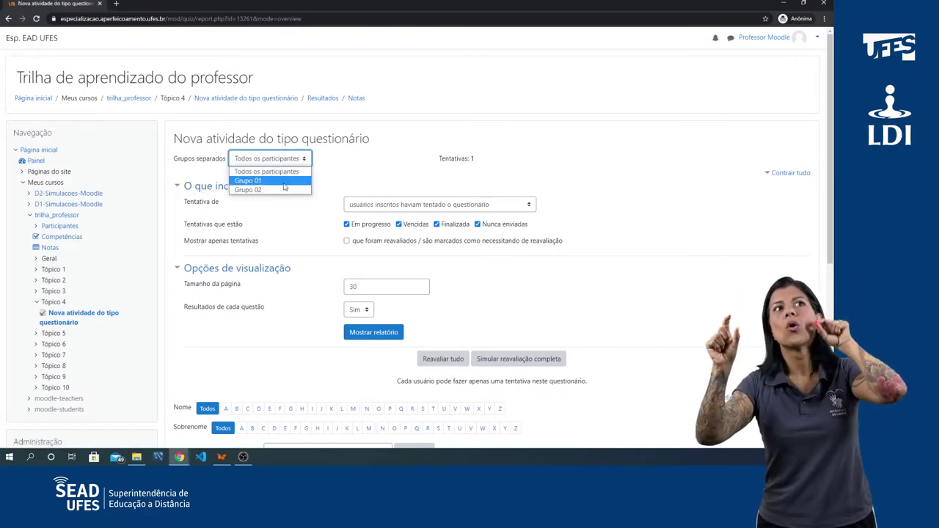
pyautogui.click(257, 171)
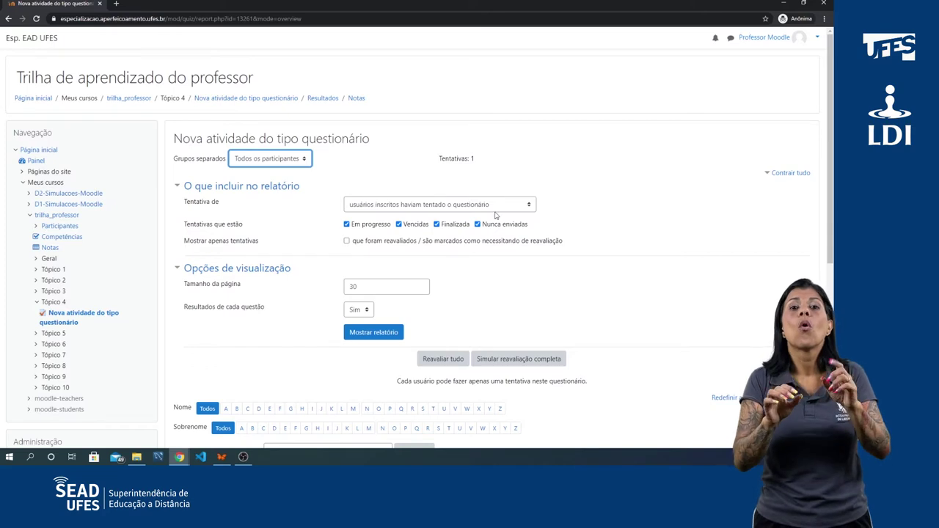
pyautogui.click(180, 188)
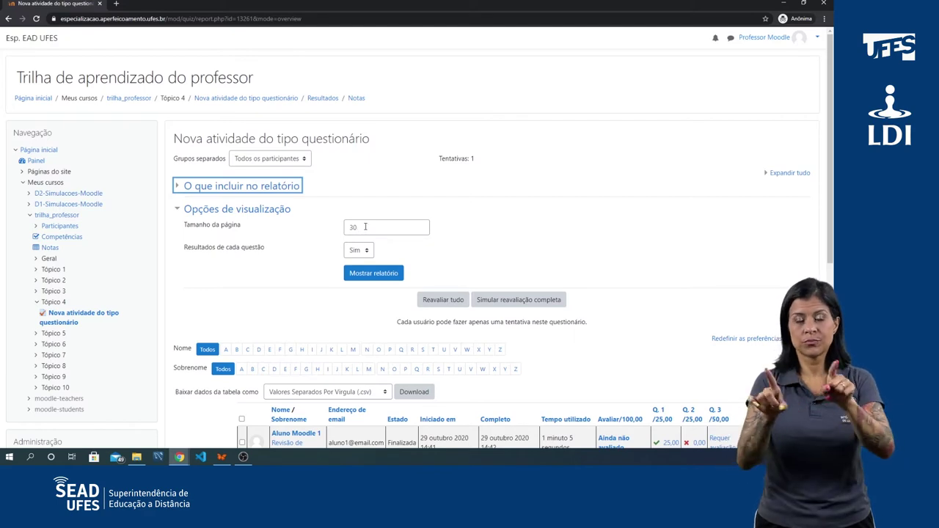
pyautogui.click(365, 227)
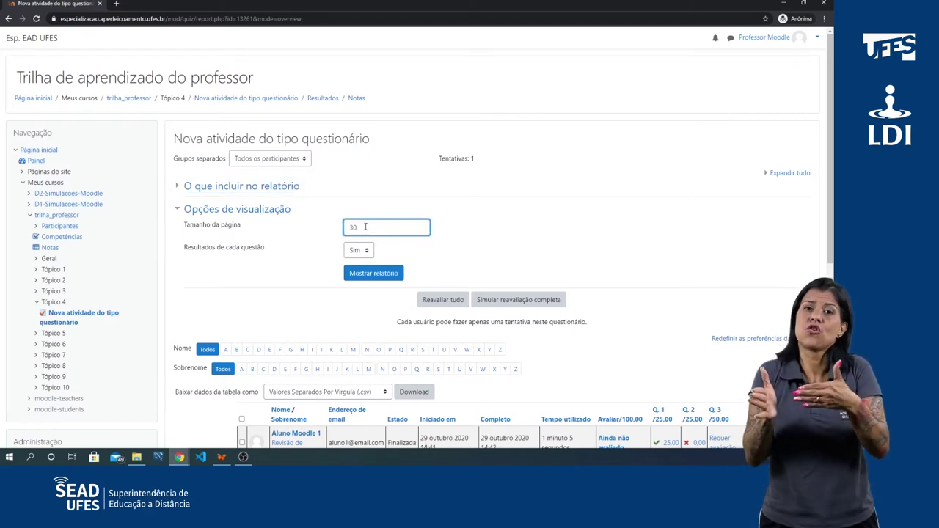
pyautogui.click(177, 211)
pyautogui.scroll(-1, 178, 223)
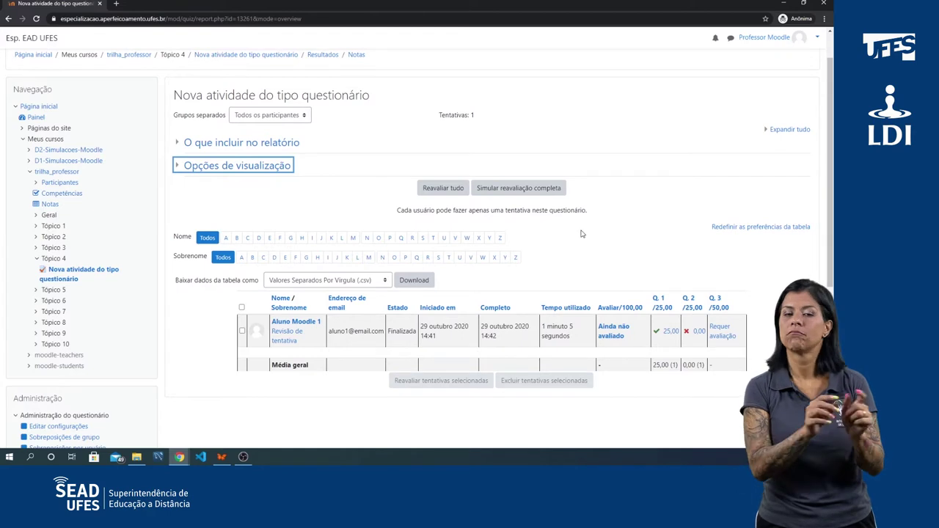
pyautogui.scroll(-2, 585, 234)
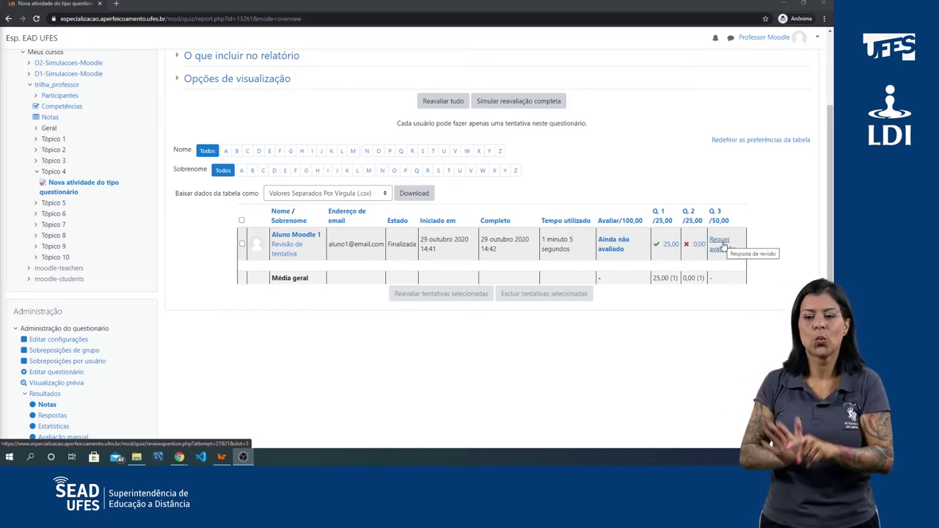
pyautogui.scroll(3, 563, 264)
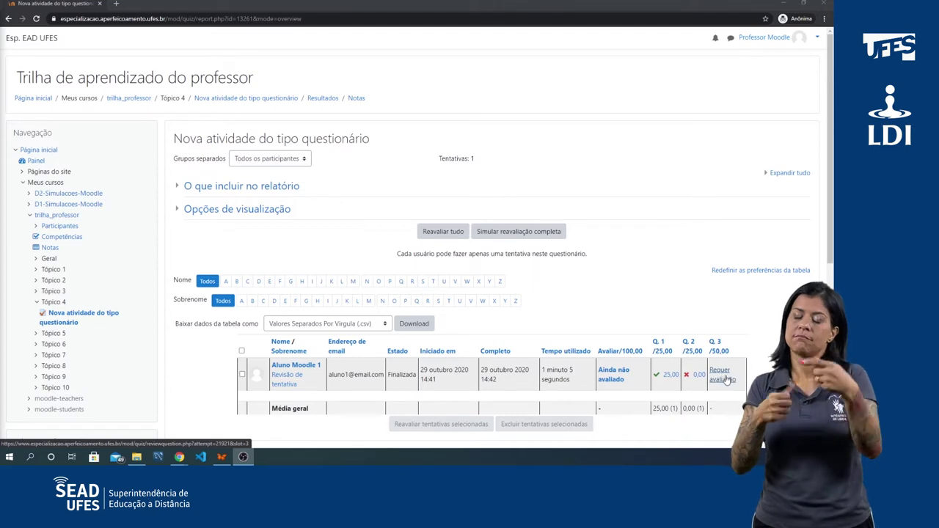
# Open the attempt marked "Ainda não avaliado" and examine the student's answers, feedback and response history for its questions.
pyautogui.click(609, 375)
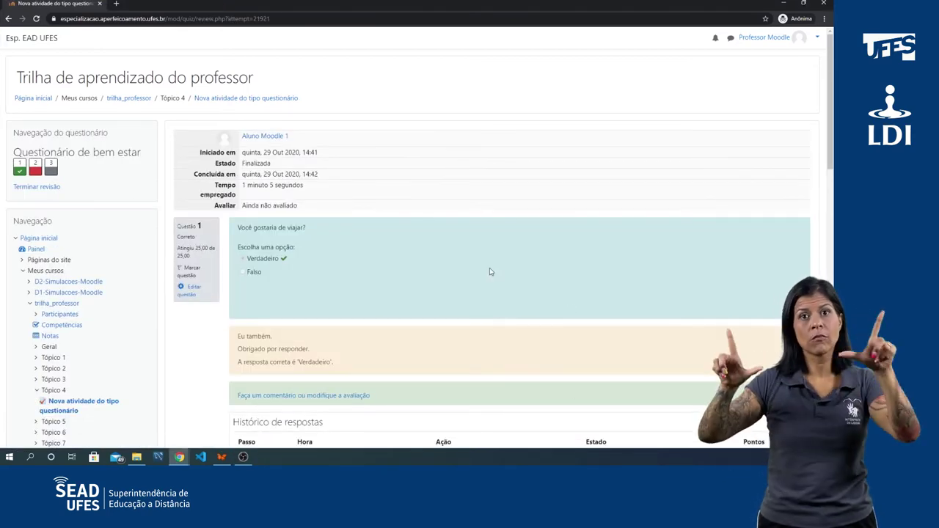
pyautogui.scroll(-3, 516, 243)
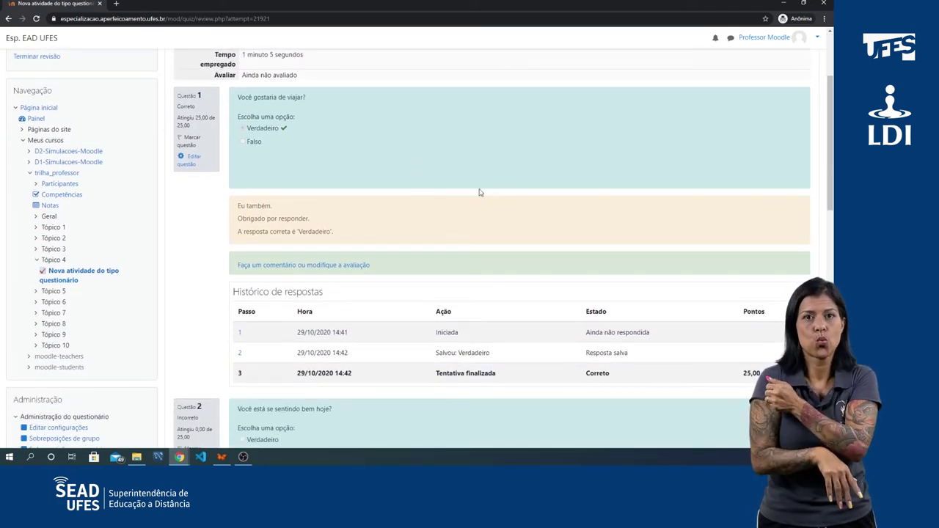
pyautogui.scroll(-2, 484, 187)
pyautogui.scroll(2, 454, 169)
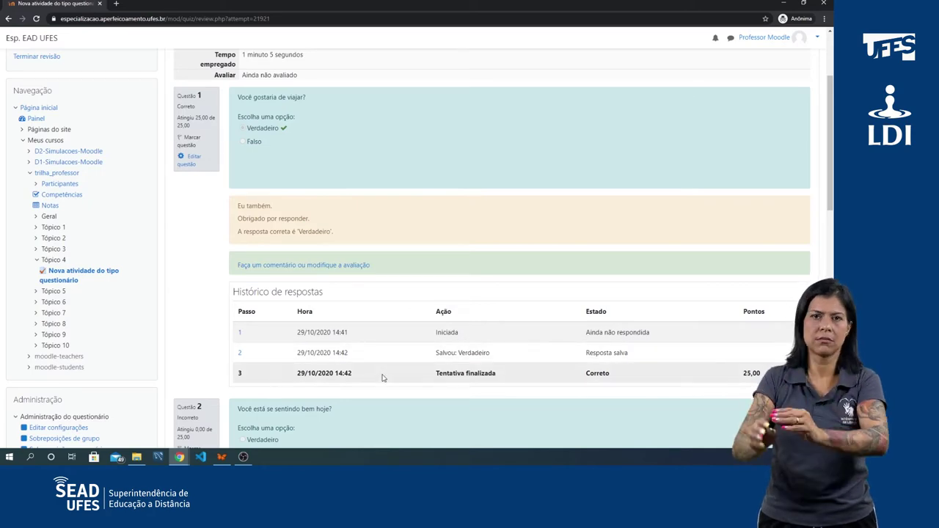
pyautogui.scroll(-2, 396, 289)
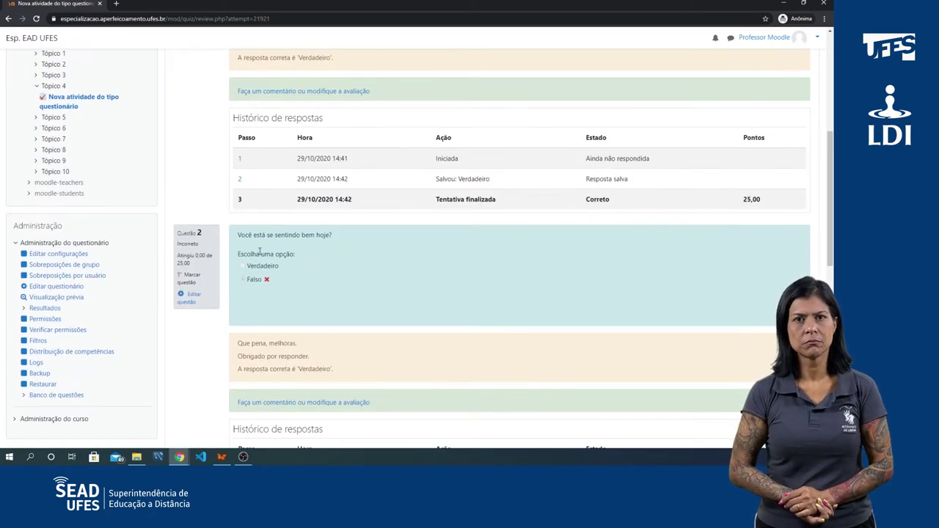
pyautogui.scroll(-1, 339, 226)
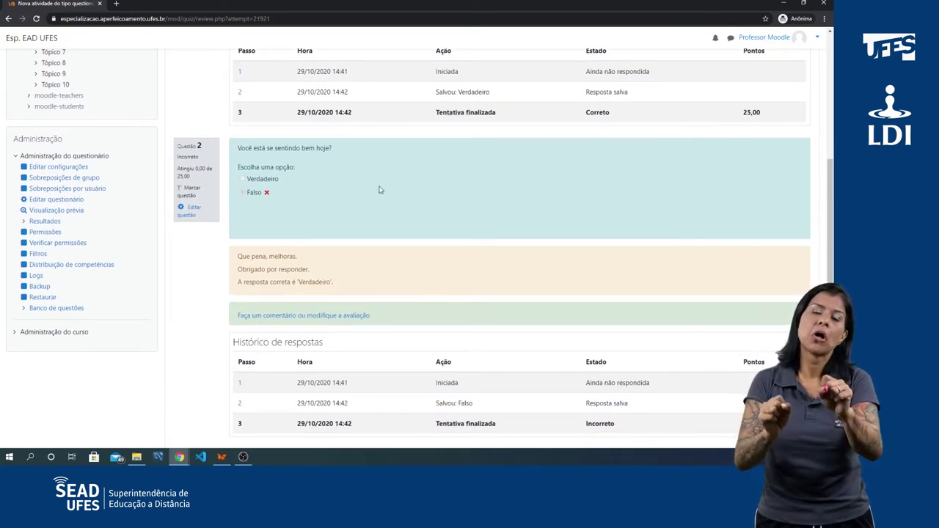
pyautogui.scroll(-1, 379, 191)
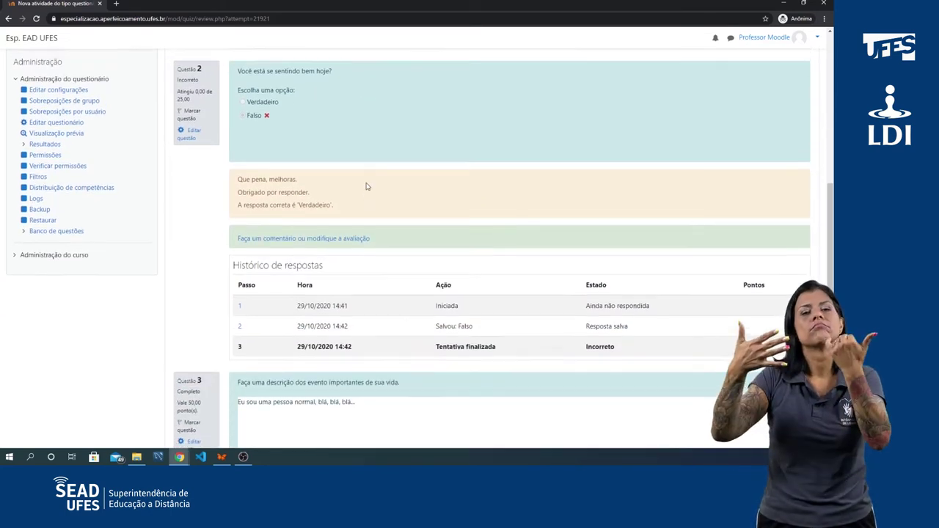
pyautogui.scroll(1, 375, 177)
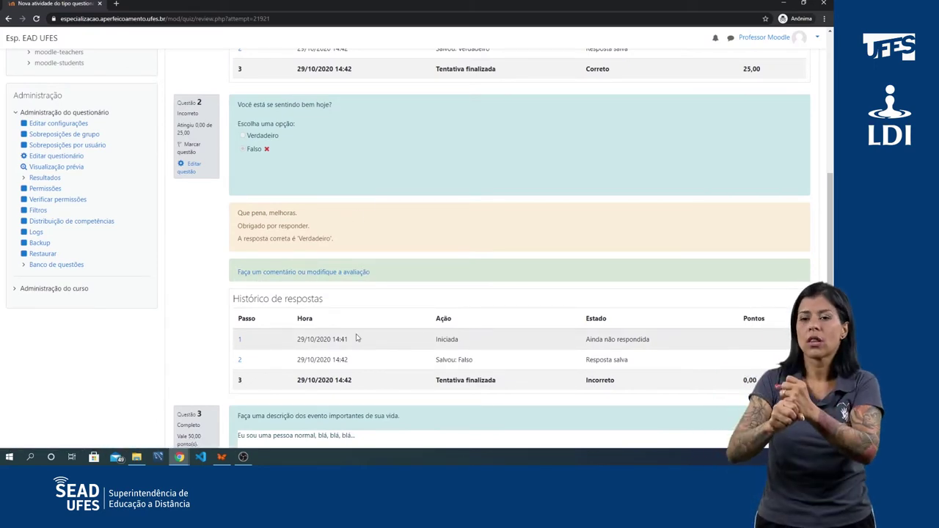
pyautogui.scroll(-6, 445, 245)
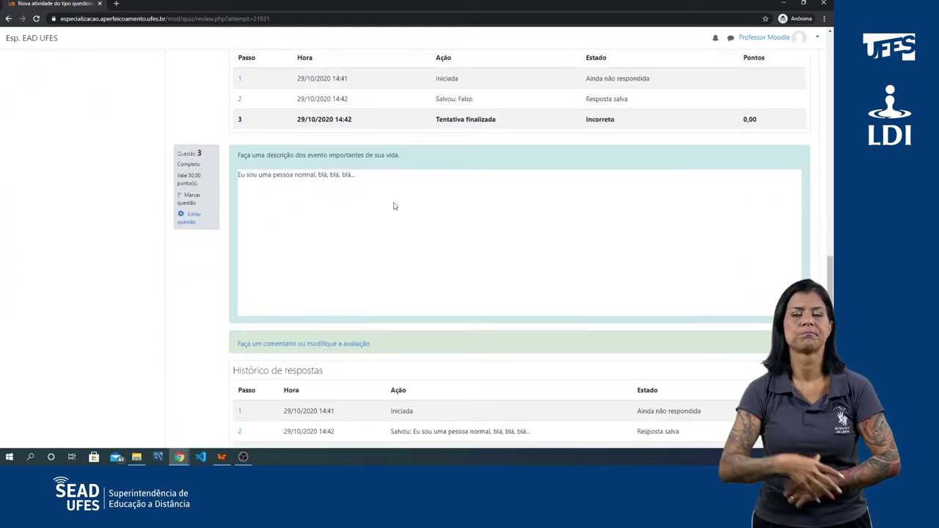
pyautogui.scroll(8, 389, 221)
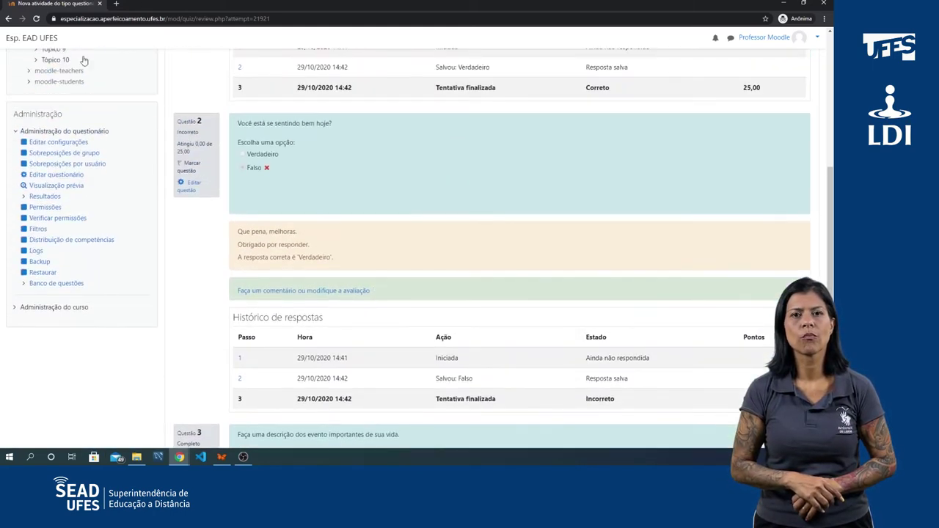
# Return to the attempts report and view the question 1 response review in a maximized window, closing it when done.
pyautogui.click(9, 20)
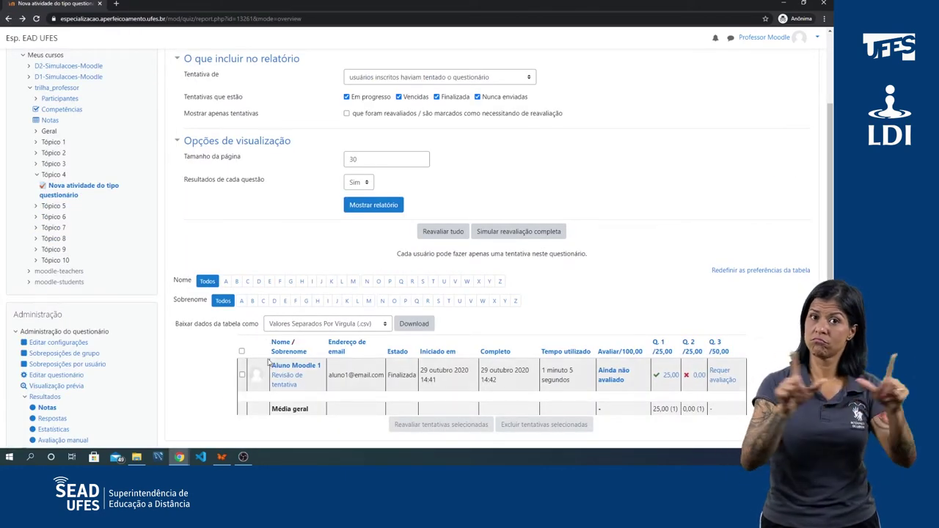
pyautogui.click(668, 377)
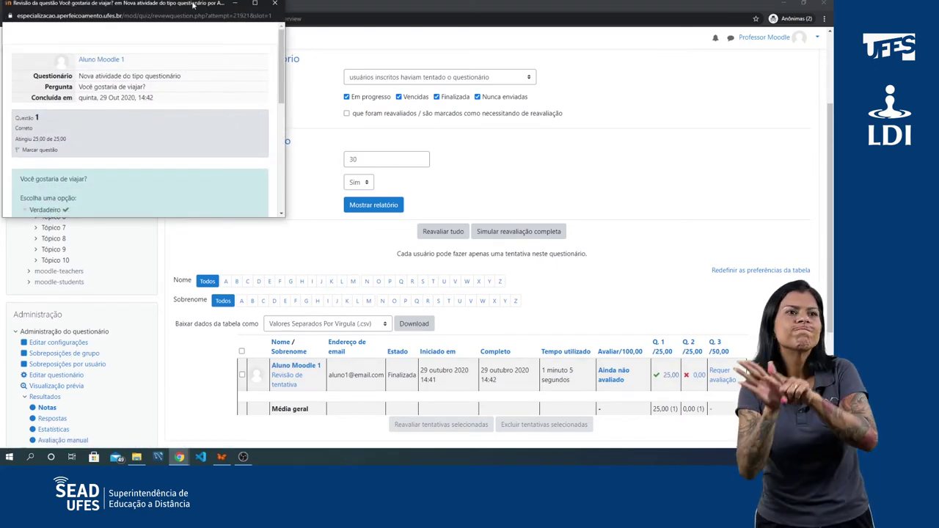
pyautogui.moveTo(194, 6); pyautogui.dragTo(406, 127)
pyautogui.click(467, 125)
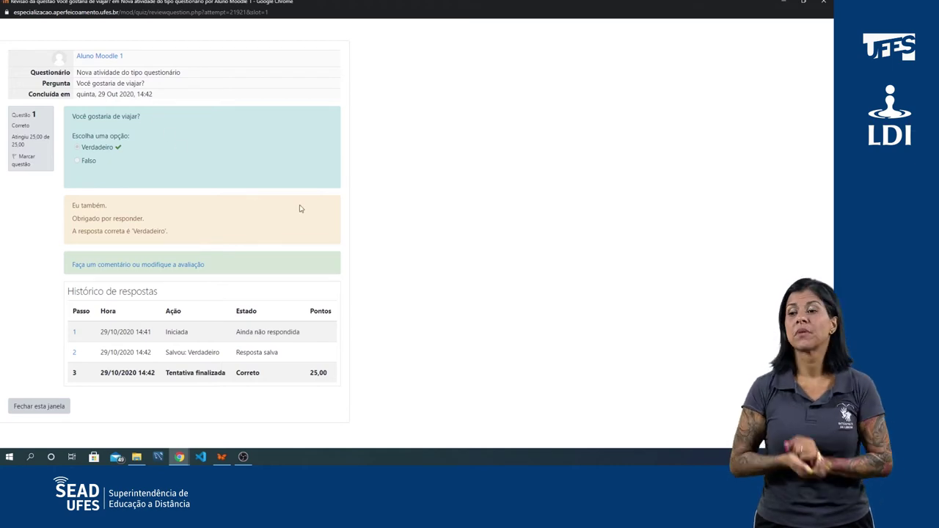
pyautogui.click(46, 409)
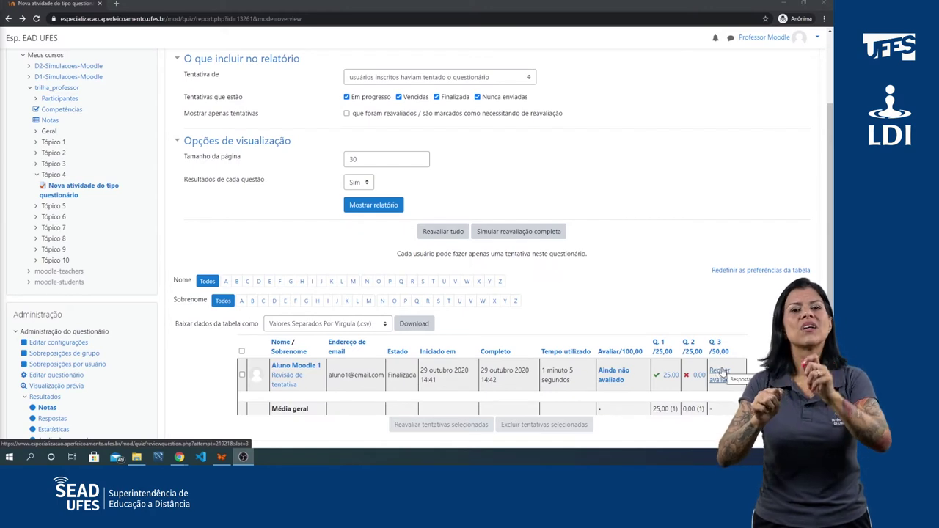
# Reopen the attempt marked "Ainda não avaliado" and review its questions as far as the essay in question 3.
pyautogui.click(612, 375)
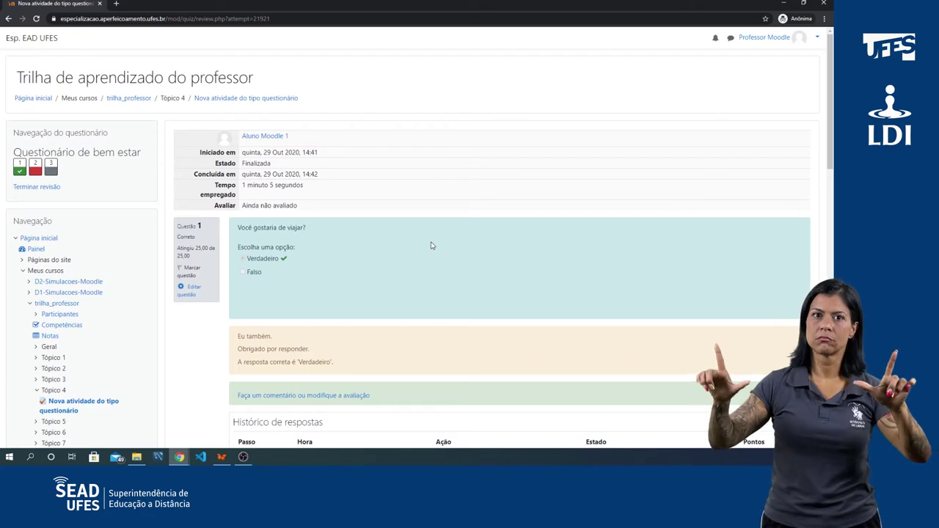
pyautogui.scroll(-2, 456, 168)
pyautogui.scroll(-3, 456, 168)
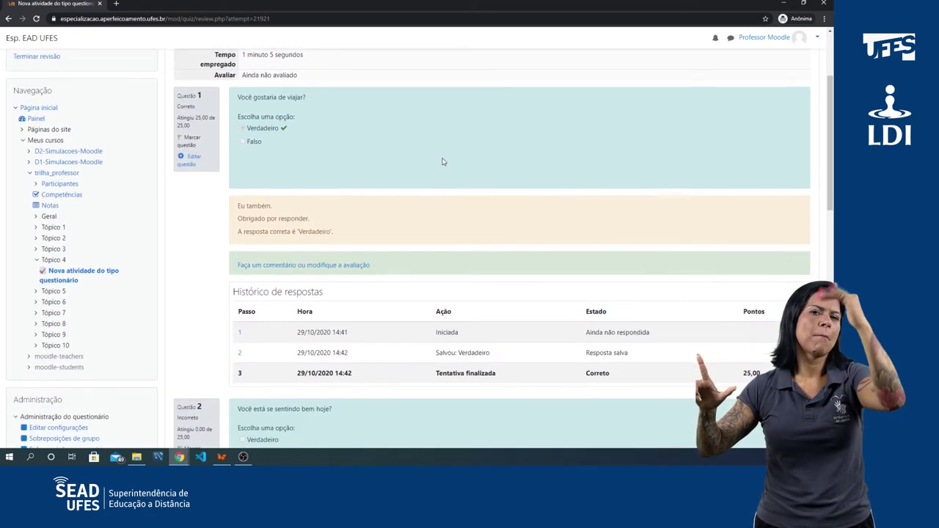
pyautogui.scroll(-1, 435, 197)
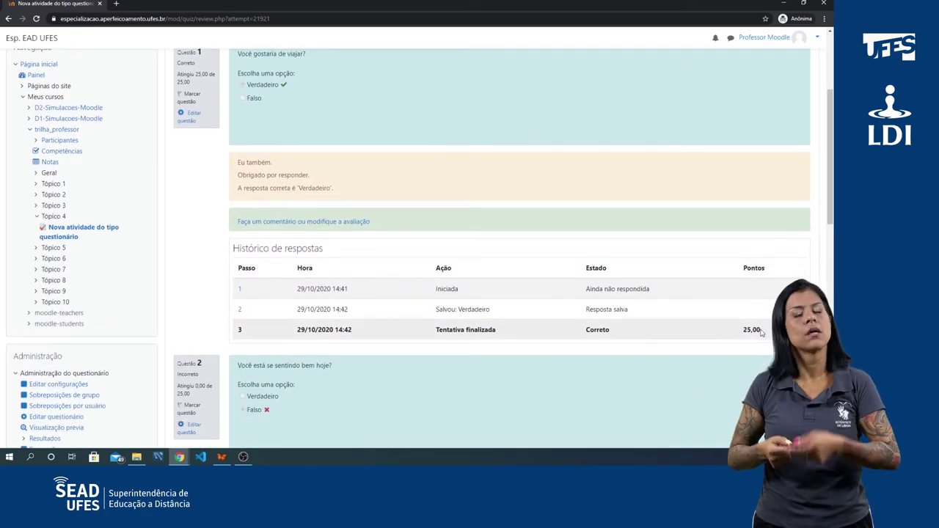
pyautogui.scroll(-7, 566, 227)
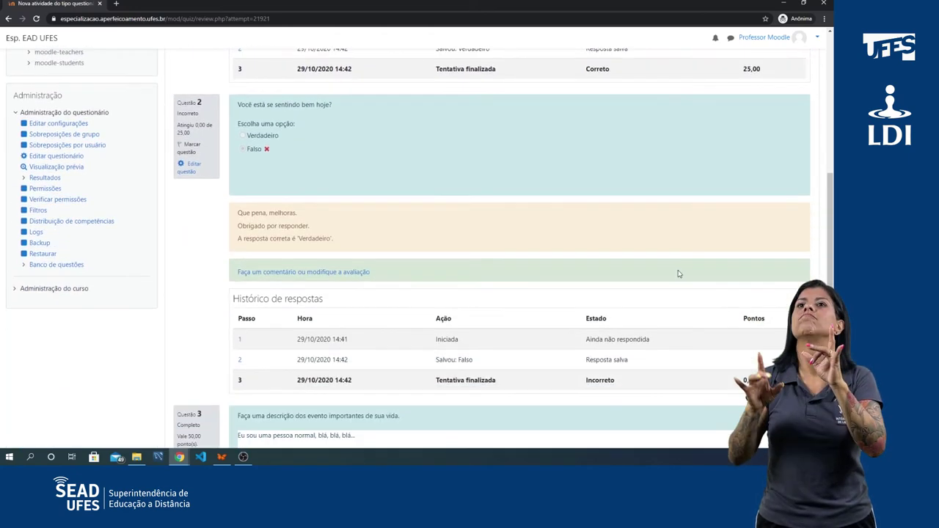
pyautogui.scroll(-4, 681, 220)
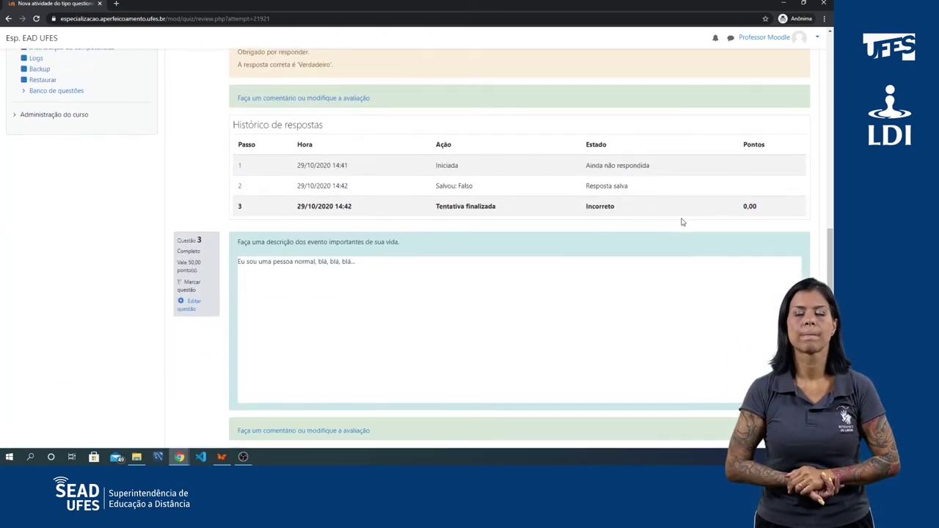
pyautogui.scroll(-1, 408, 147)
pyautogui.scroll(-1, 395, 141)
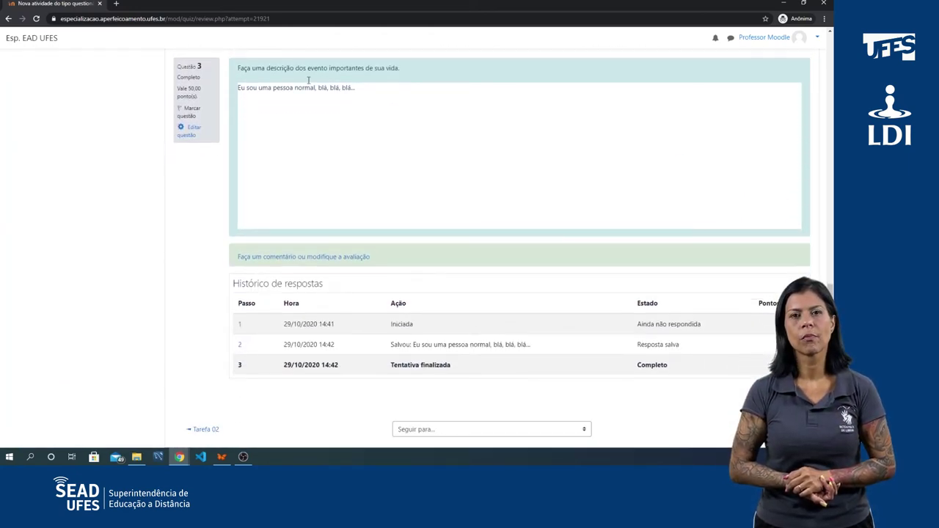
# Read the student's essay answer to question 3, highlighting its text.
pyautogui.moveTo(238, 89); pyautogui.dragTo(387, 96)
pyautogui.click(424, 99)
pyautogui.doubleClick(296, 89)
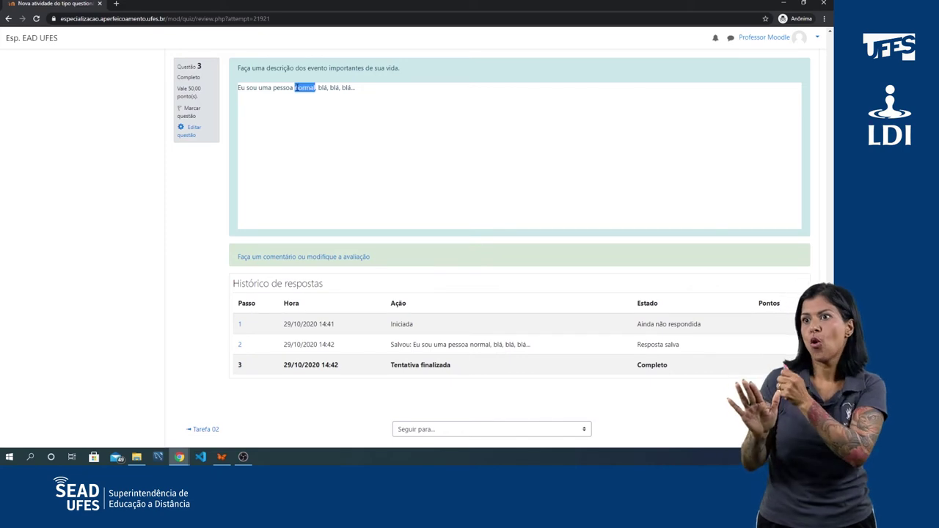
pyautogui.tripleClick(296, 89)
pyautogui.click(411, 106)
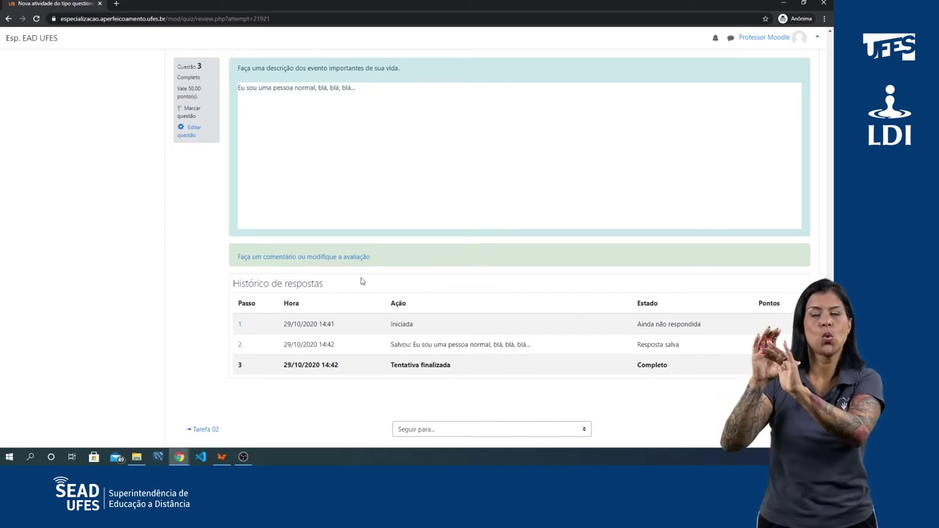
# Open question 3's comment and grading form in a maximized window and write the comment "Muito boa descrição".
pyautogui.click(322, 258)
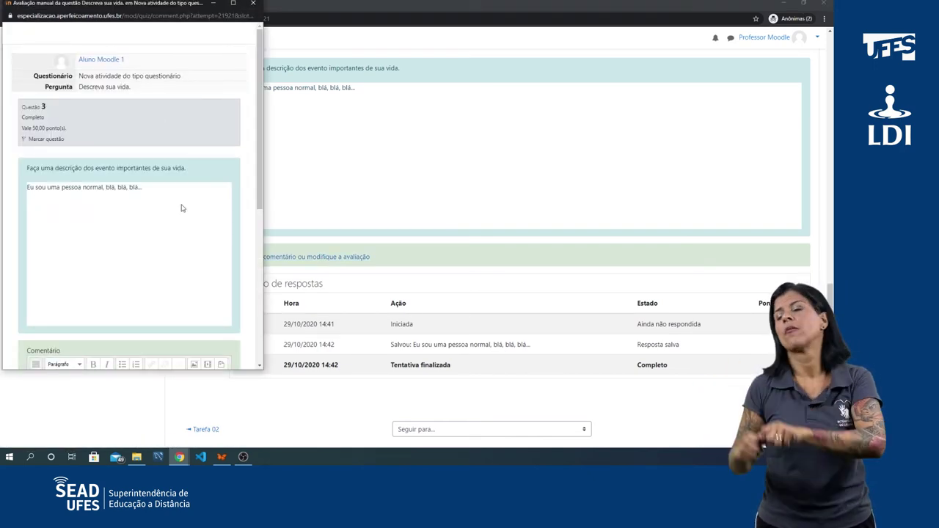
pyautogui.click(235, 4)
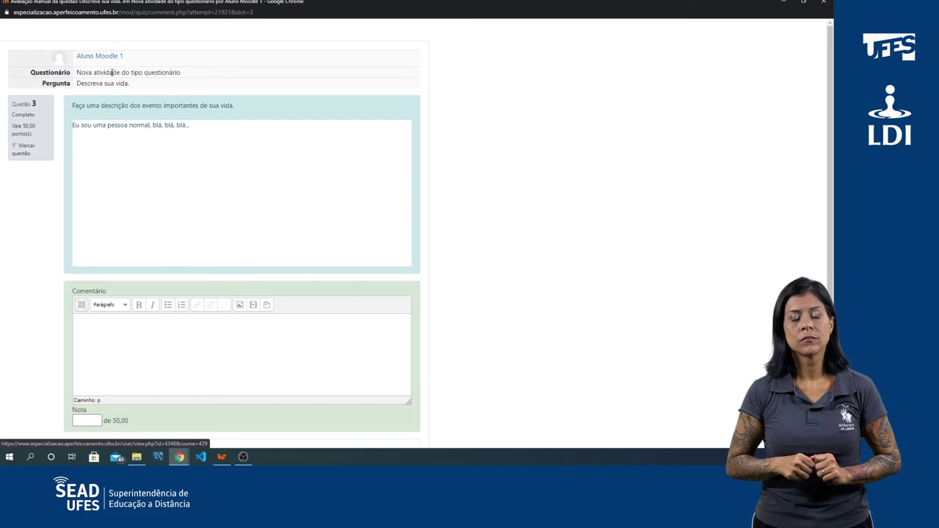
pyautogui.scroll(-3, 298, 152)
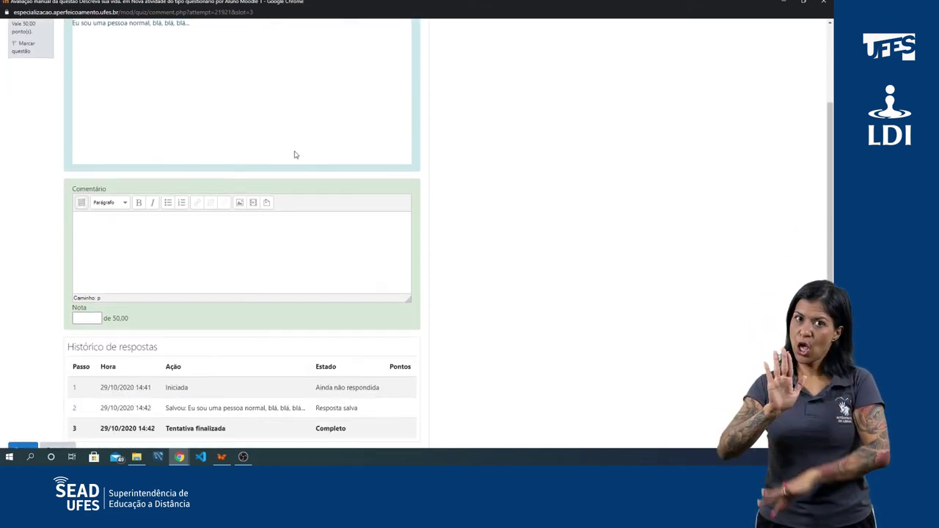
pyautogui.scroll(2, 174, 235)
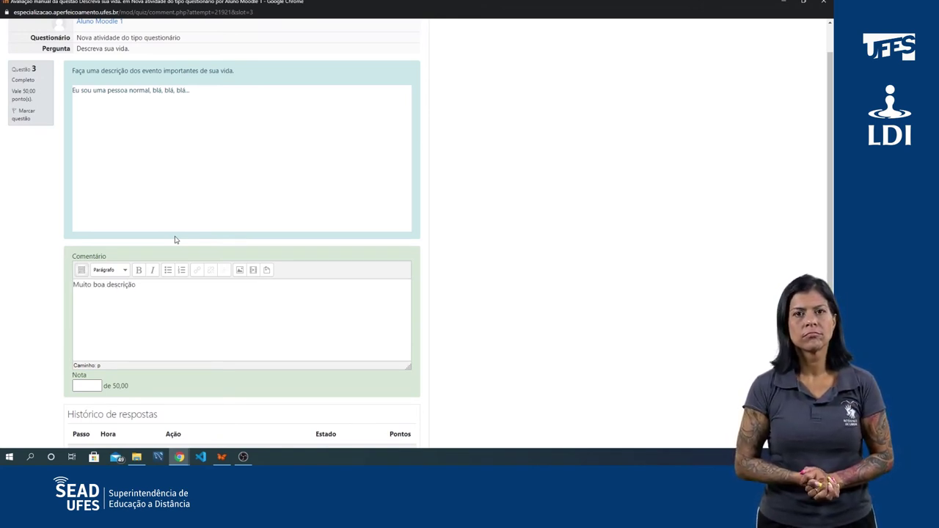
# Give question 3 a mark of 45 out of 50,00 and save the comment and grade.
pyautogui.scroll(-2, 210, 239)
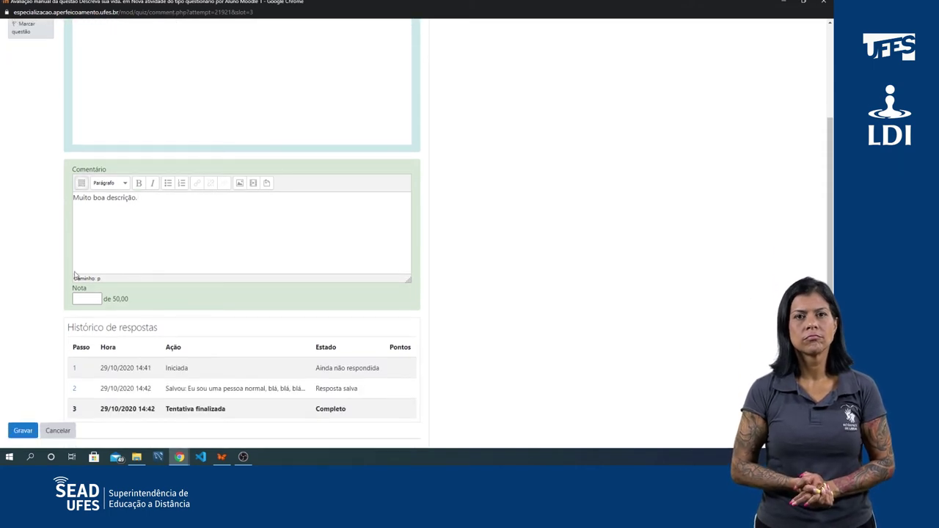
pyautogui.click(84, 300)
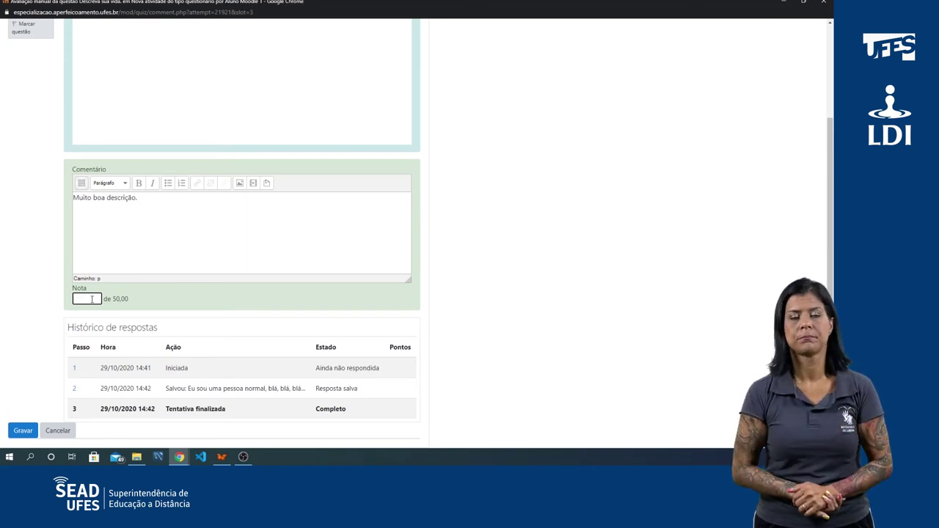
pyautogui.click(202, 300)
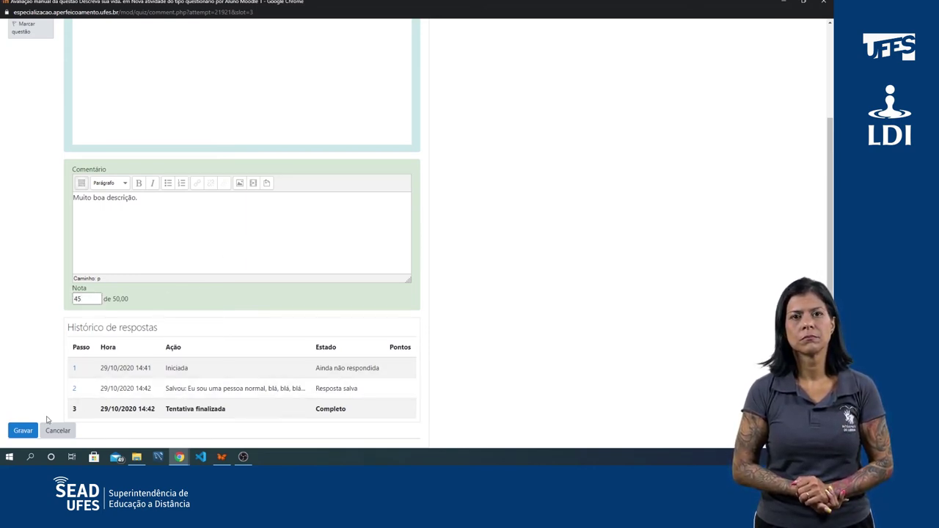
pyautogui.click(22, 431)
pyautogui.click(23, 432)
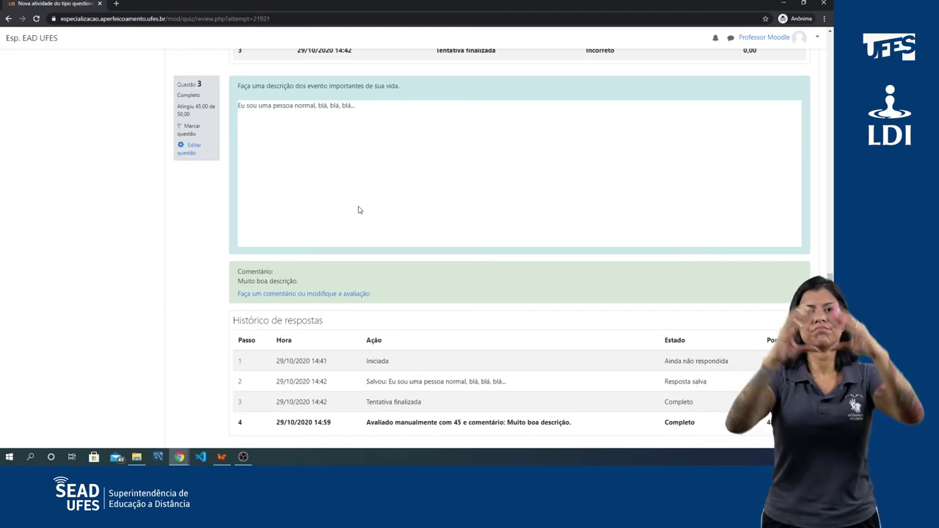
# Review question 3's saved comment and response history, and the attempt's overall grade summary.
pyautogui.scroll(-1, 368, 216)
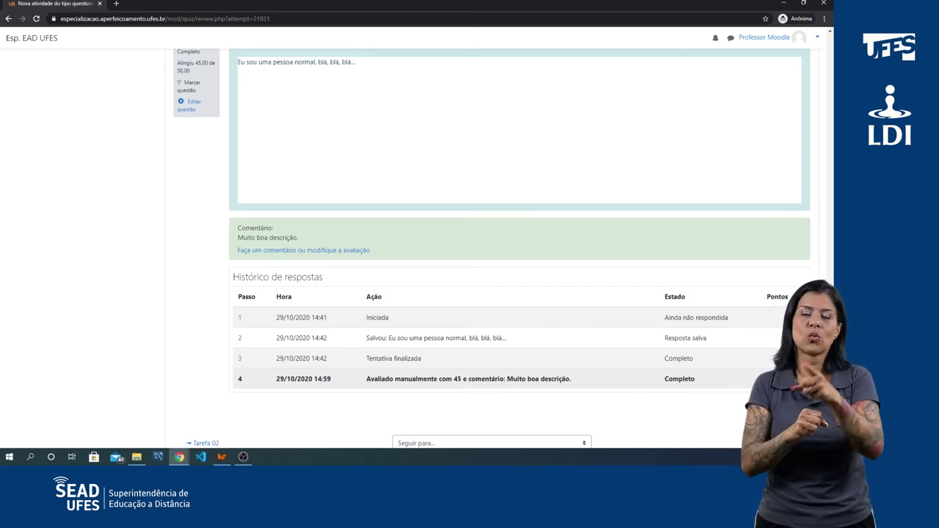
pyautogui.scroll(10, 739, 353)
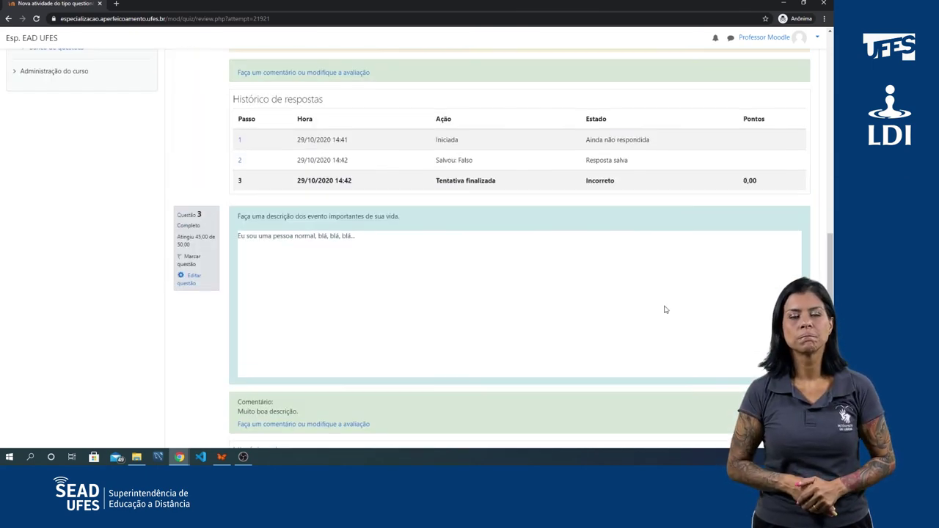
pyautogui.scroll(10, 629, 280)
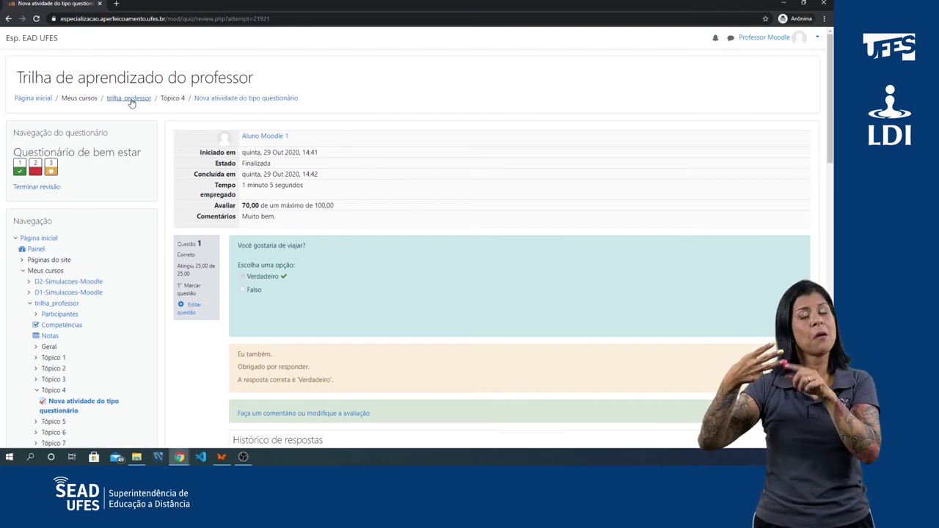
# Return to the quiz's attempts report and examine the student's grades row and the chart of students per grade range.
pyautogui.click(8, 19)
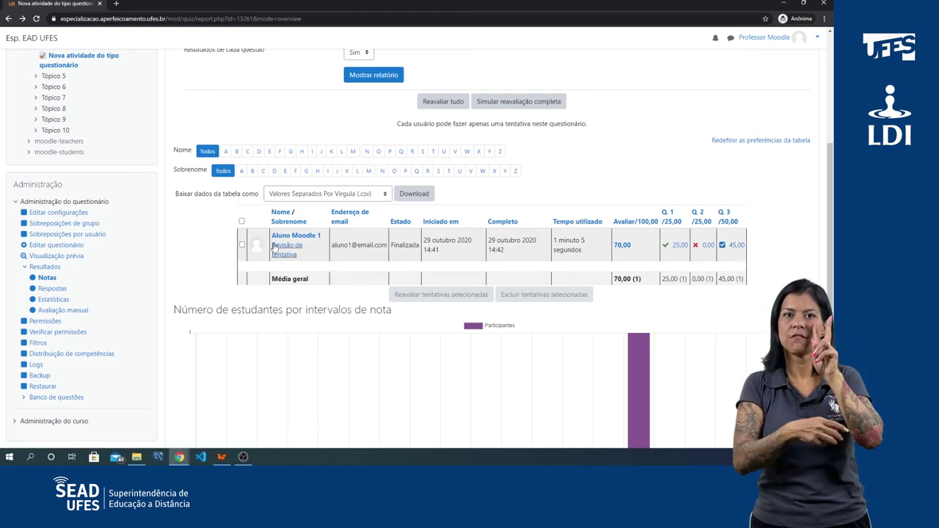
pyautogui.scroll(-2, 723, 268)
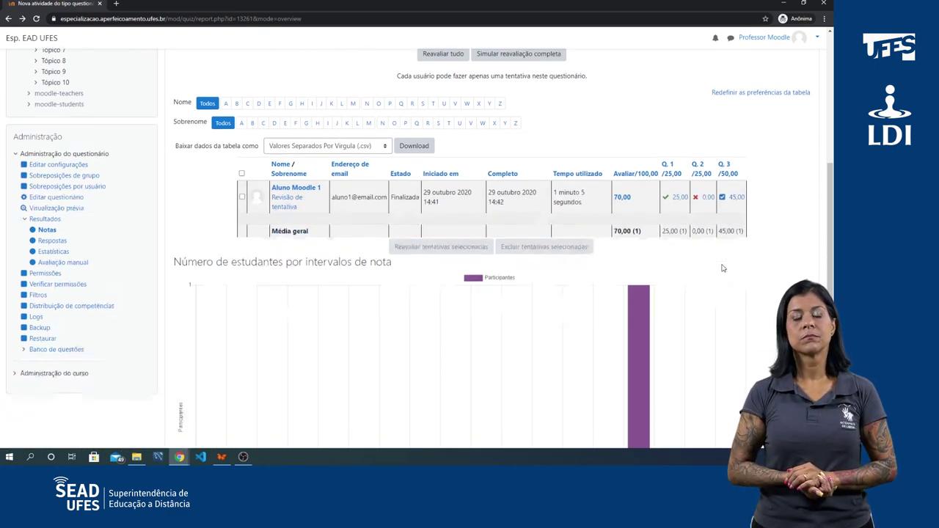
pyautogui.scroll(-2, 723, 268)
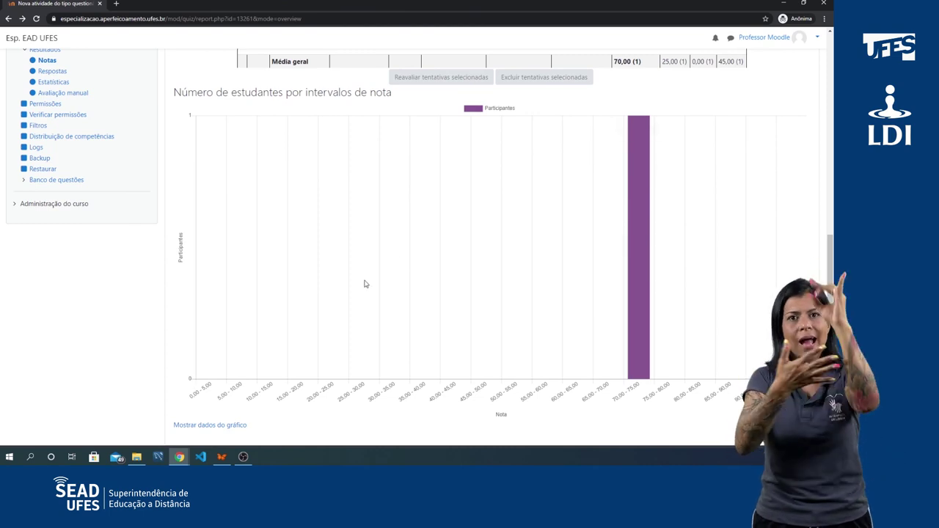
pyautogui.scroll(1, 430, 273)
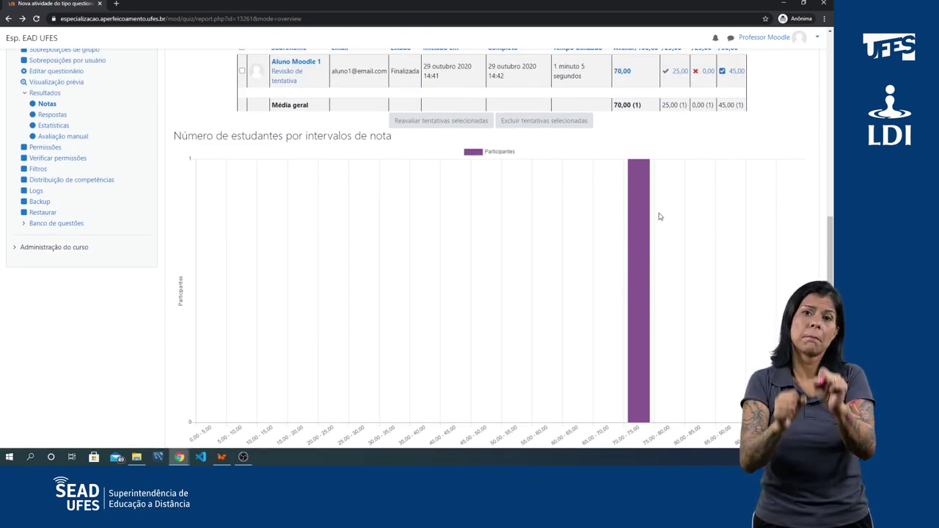
pyautogui.moveTo(644, 225)
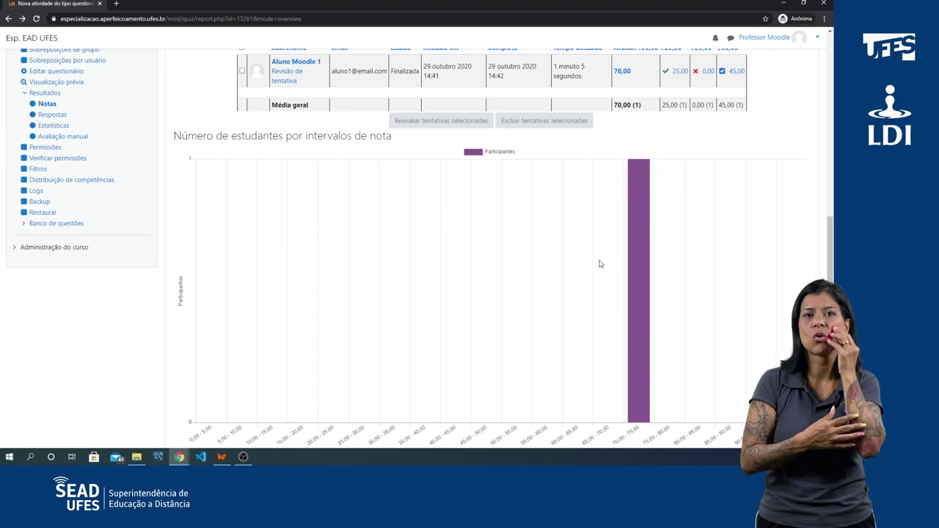
pyautogui.scroll(2, 695, 320)
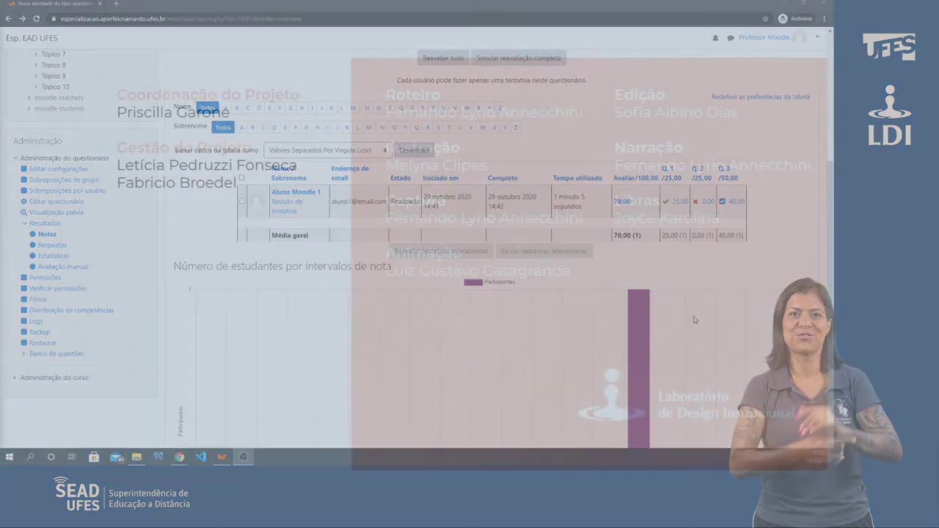